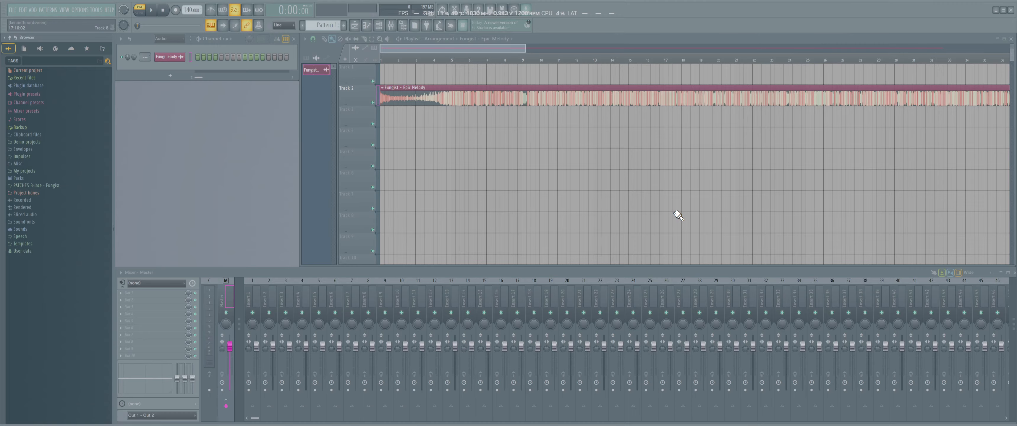
Step: Move the Epic Melody clip to Track 3 in the playlist and extract the stems from its sample
drag(487, 97, 399, 122)
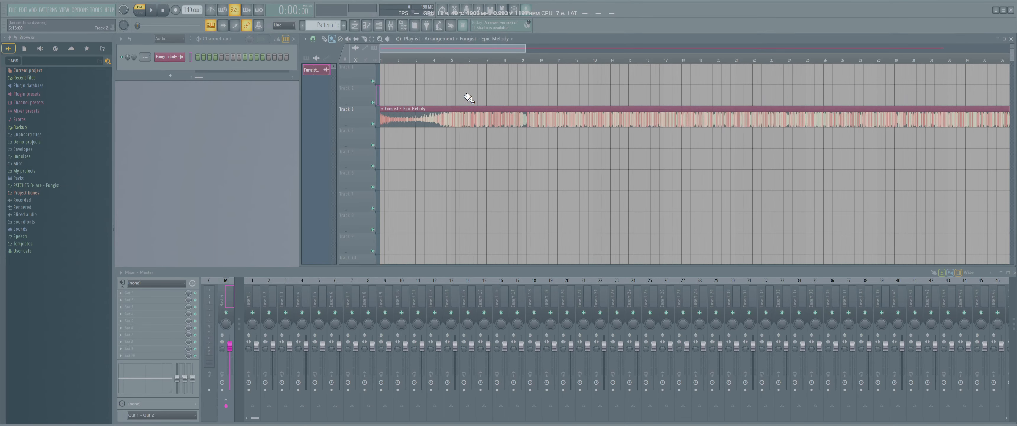
drag(452, 50, 824, 51)
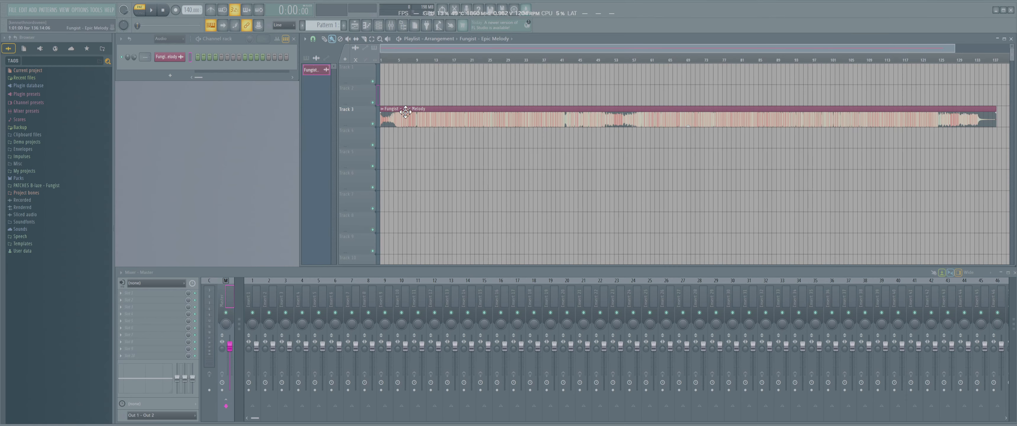
click(382, 109)
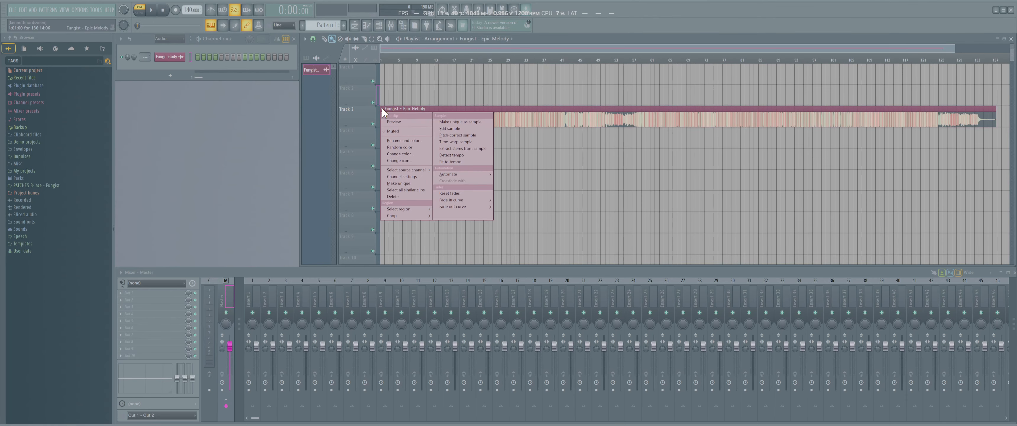
click(459, 148)
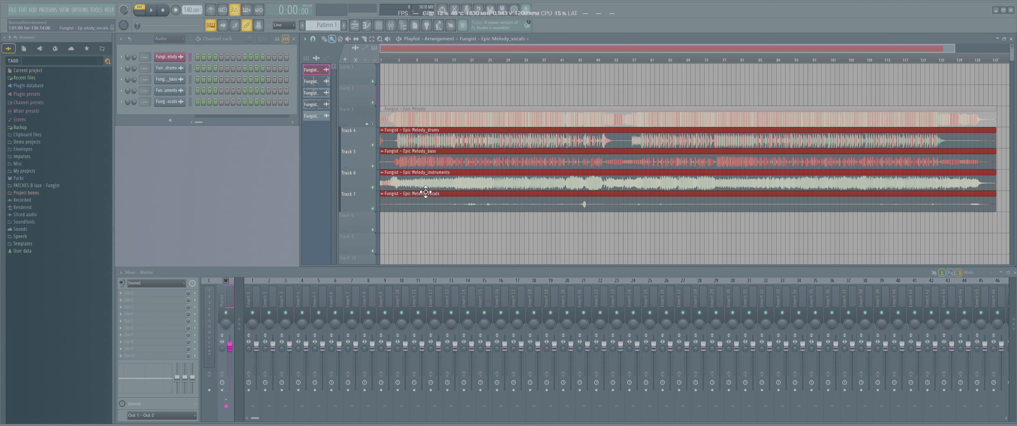
Step: Delete the original Epic Melody clip from Track 3, keeping only the extracted stem clips
drag(404, 112, 432, 96)
key(Delete)
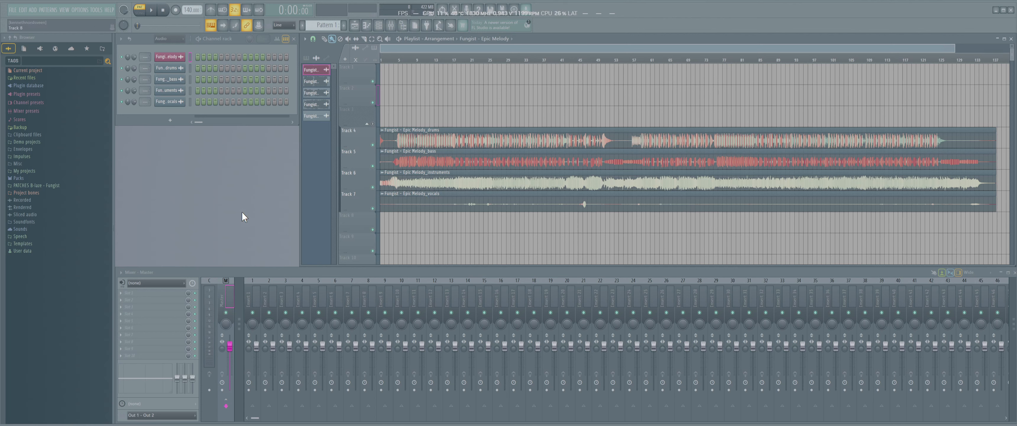
click(253, 295)
click(269, 298)
click(280, 300)
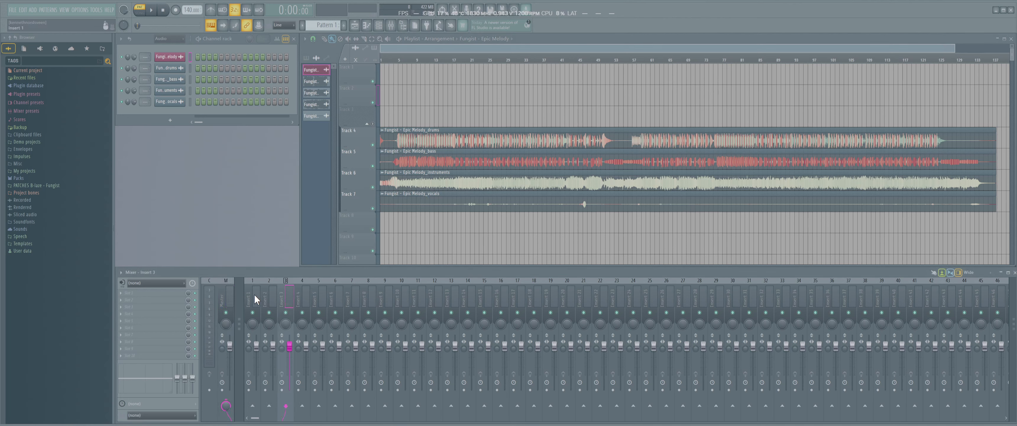
click(254, 294)
click(271, 296)
click(283, 296)
click(255, 294)
click(270, 294)
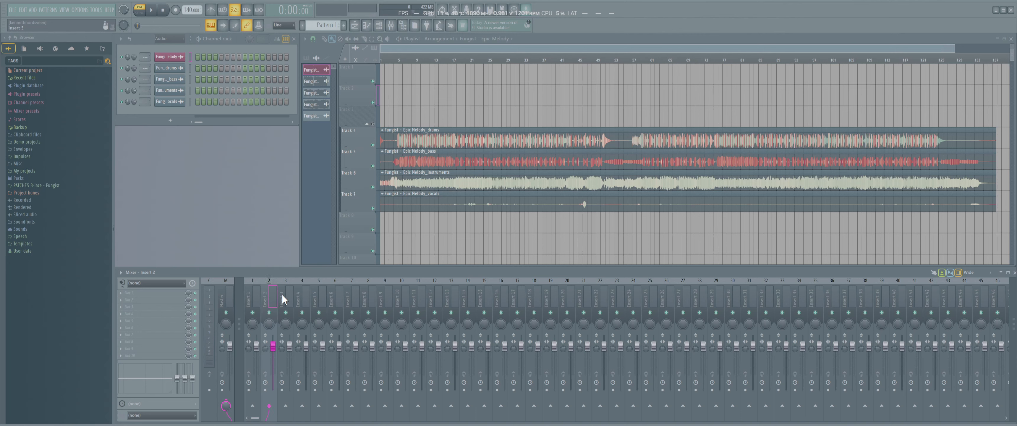
click(282, 296)
click(262, 294)
click(256, 294)
click(267, 295)
click(282, 296)
Step: Route the drums, bass, instruments and vocals stem channels to mixer inserts 1, 2, 3 and 4 respectively
click(256, 295)
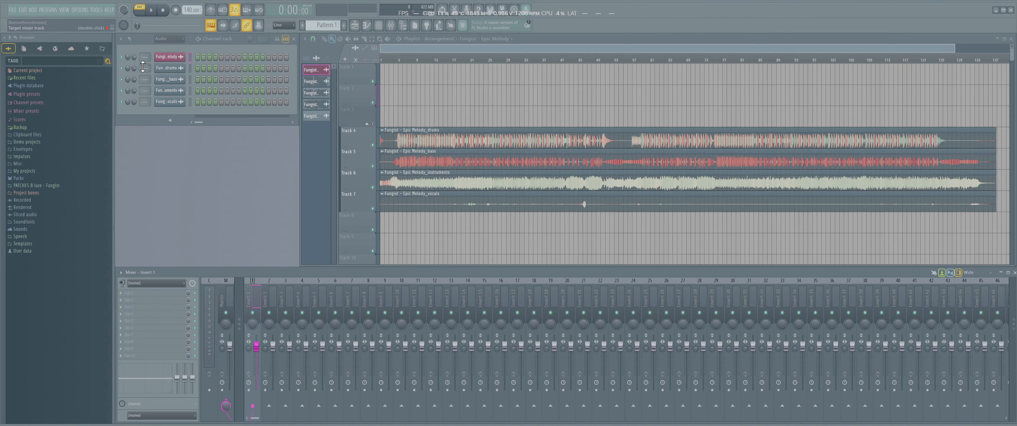
double_click(144, 80)
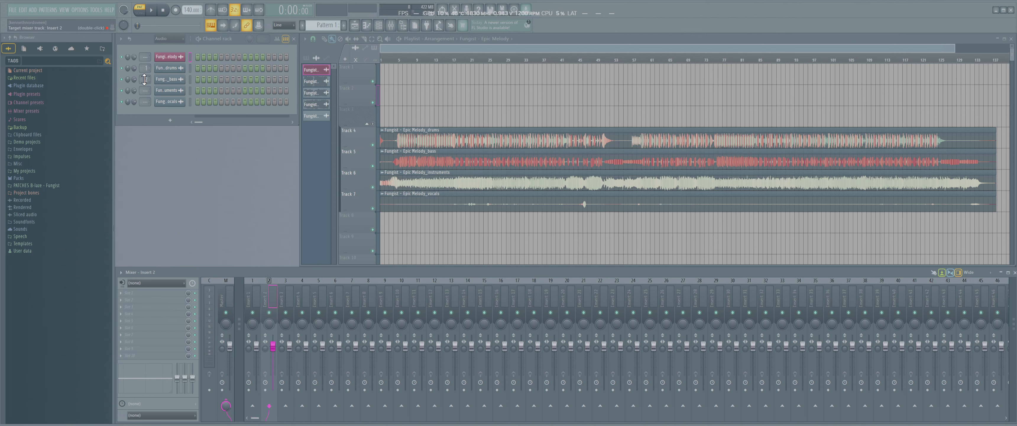
scroll(144, 92, up, 3)
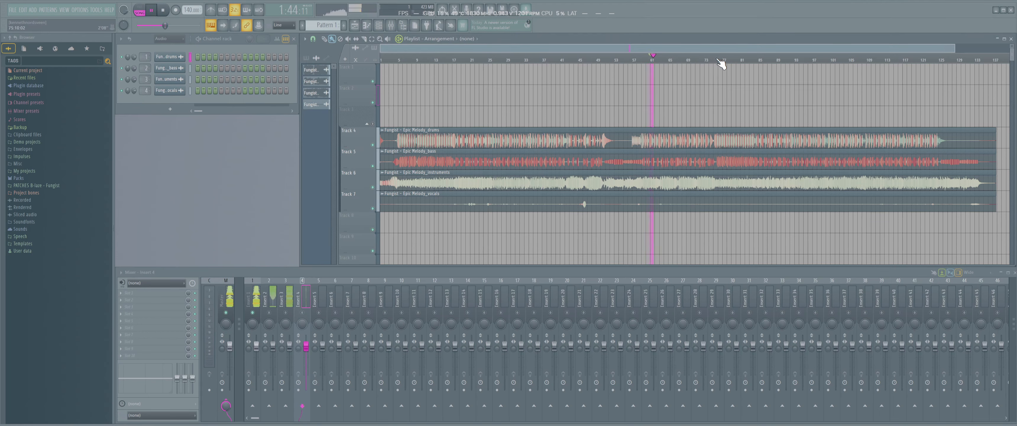
Step: Audition the stems from several song positions by soloing the individual mixer inserts, ending with all inserts enabled
click(714, 60)
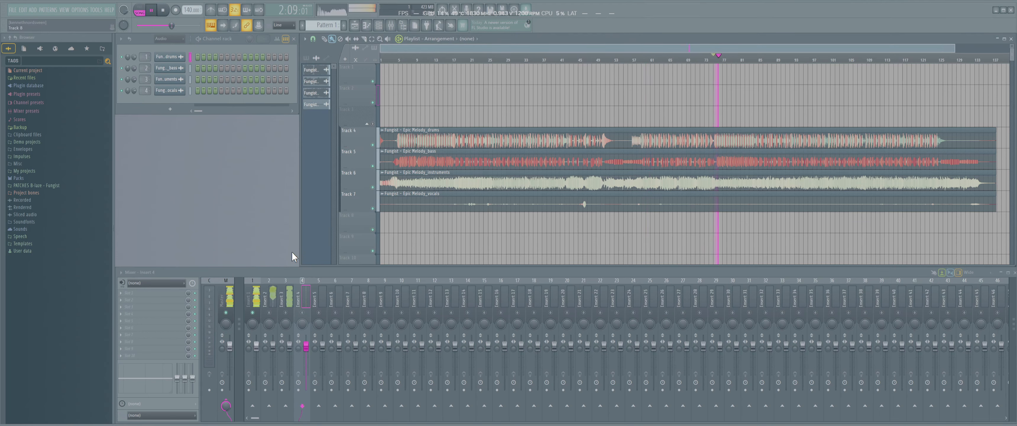
click(269, 312)
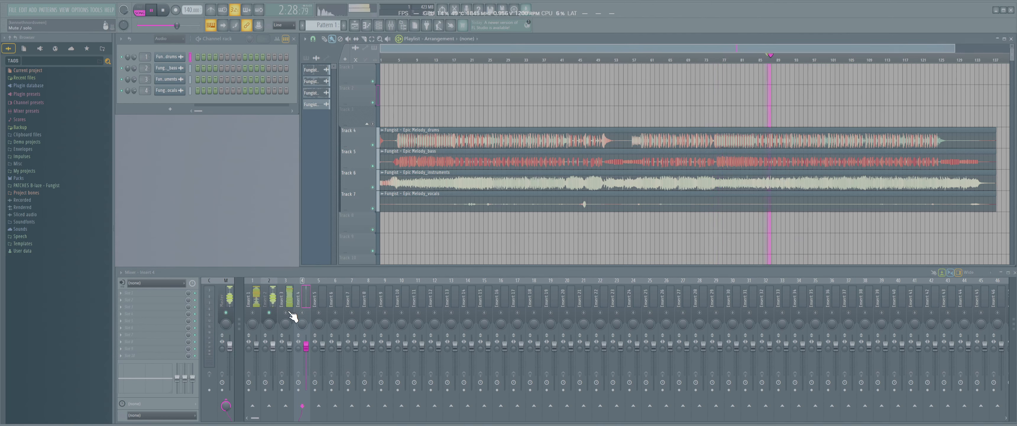
click(286, 312)
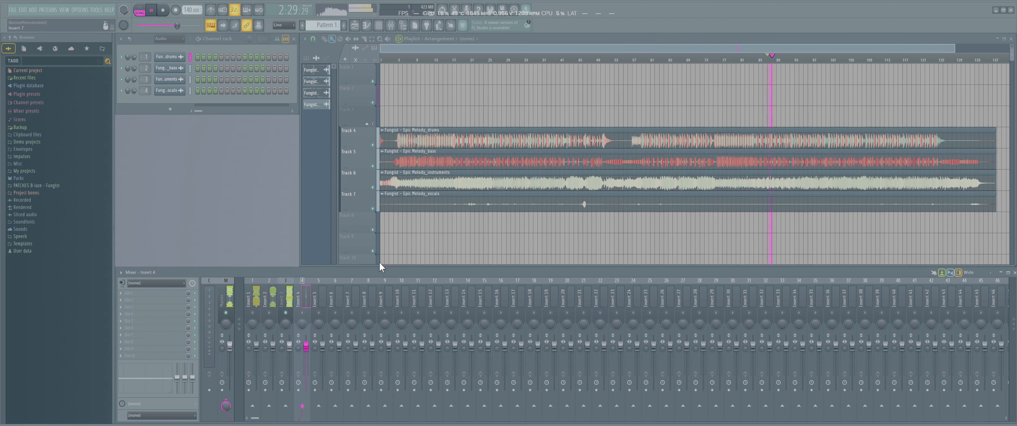
click(467, 61)
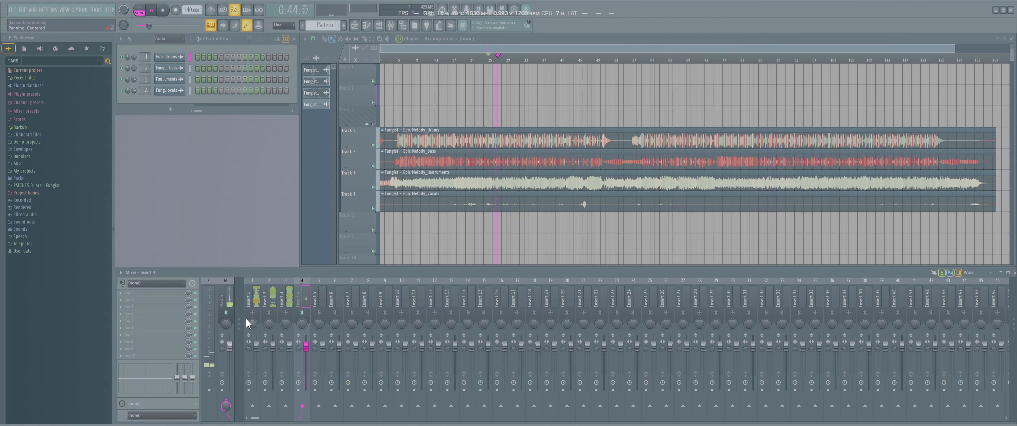
right_click(253, 313)
right_click(253, 312)
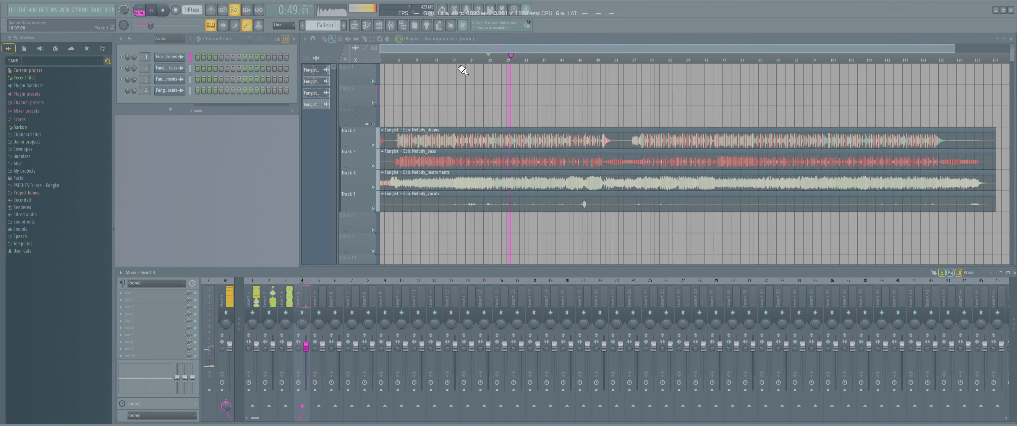
click(399, 61)
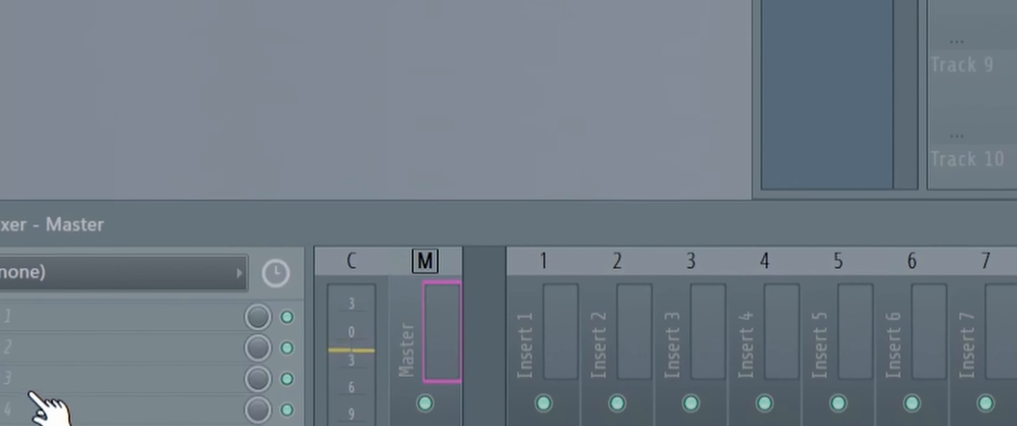
Step: Load ZGameEditor Visualizer into the third effect slot of the Master mixer track
click(12, 297)
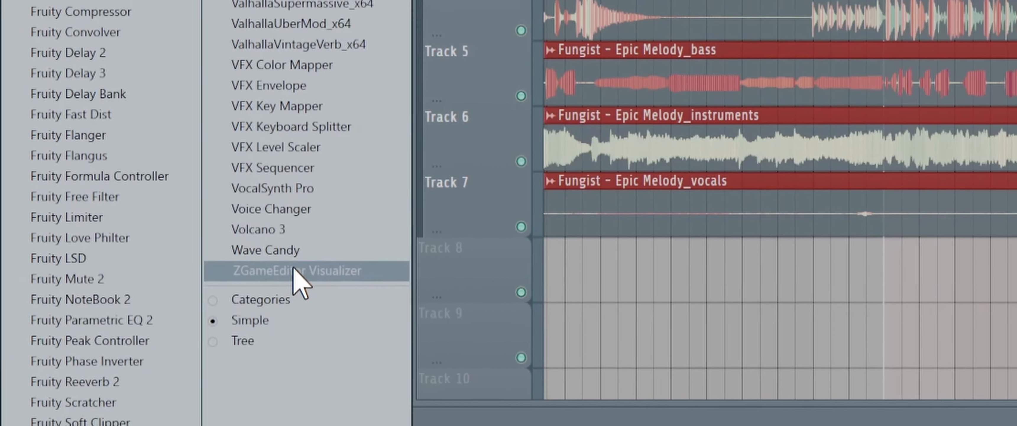
click(411, 254)
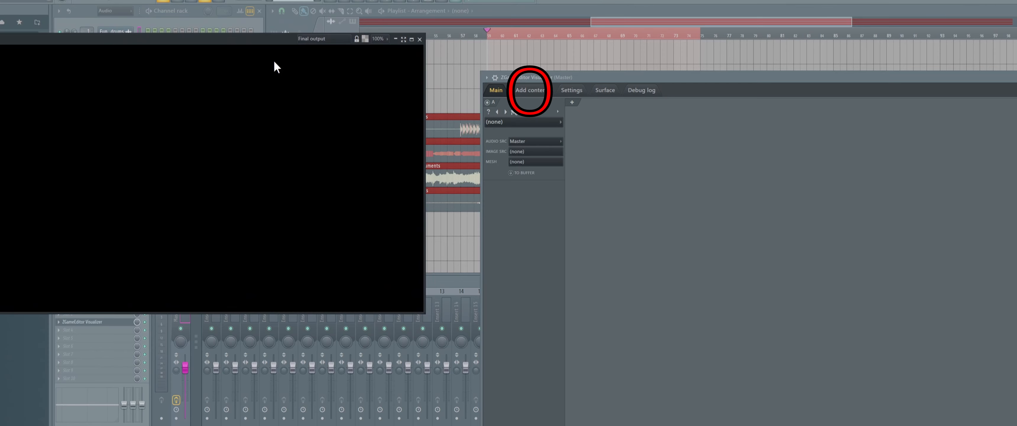
Step: Add the teen-girl picture whose file name ends in 957763167.jpeg to the visualizer's image content
click(529, 90)
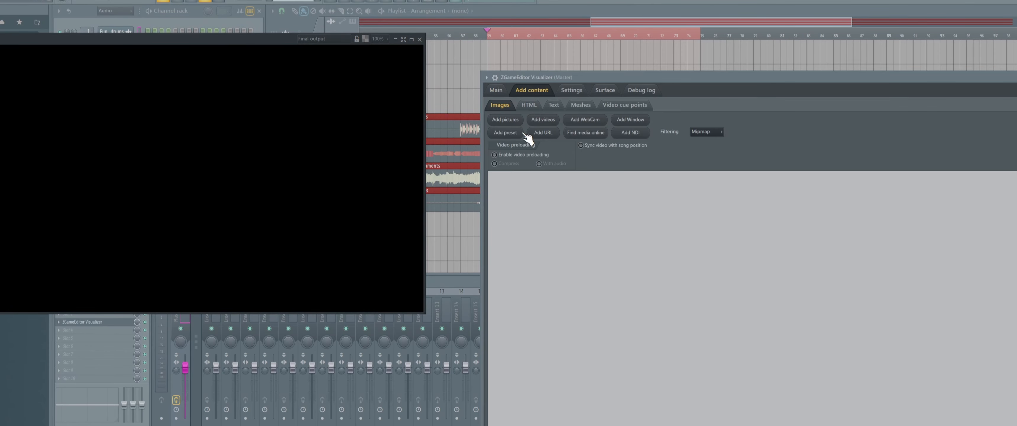
click(502, 120)
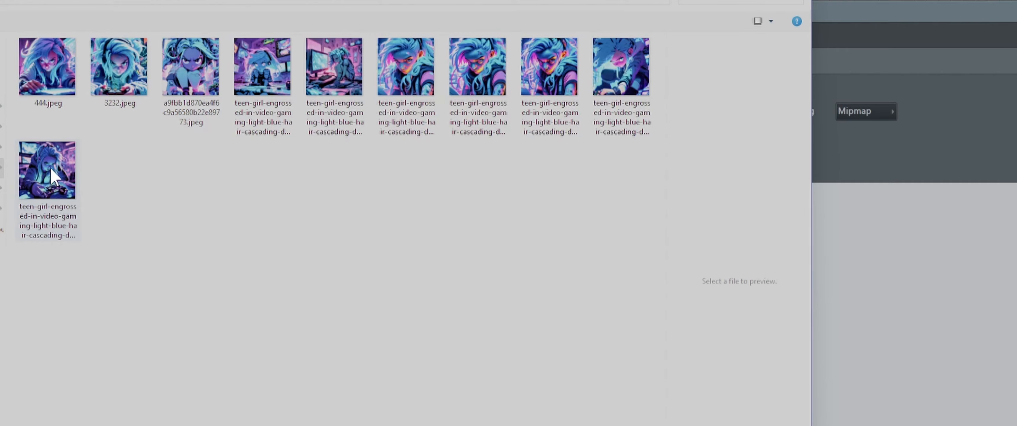
click(55, 175)
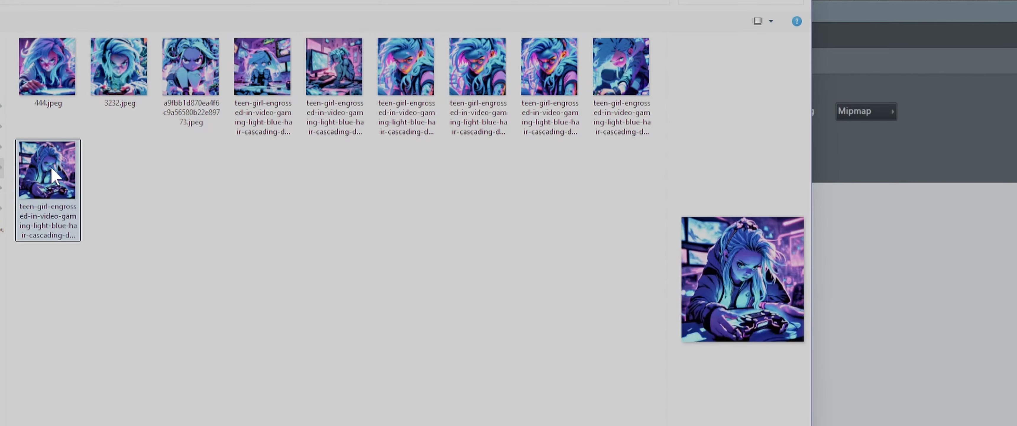
double_click(54, 175)
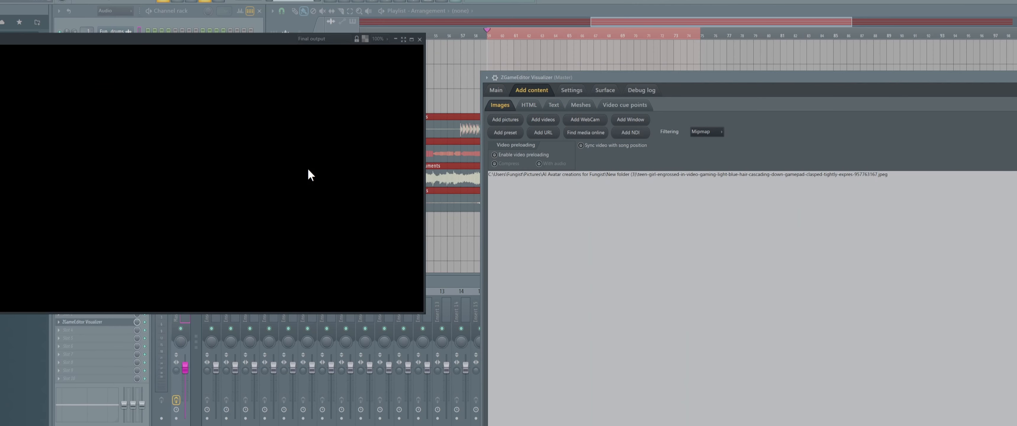
Step: Add all the MP4 videos in the animated wallpapers folder to the visualizer's image content
click(549, 126)
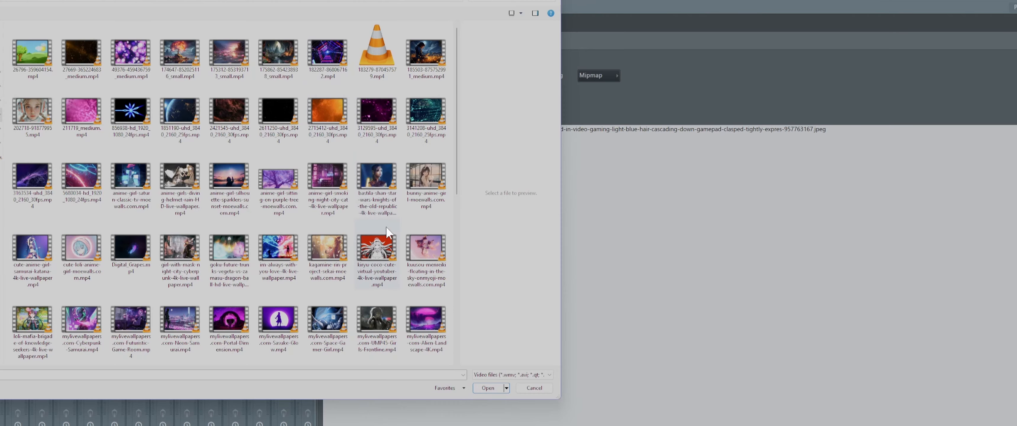
key(ctrl+a)
click(491, 389)
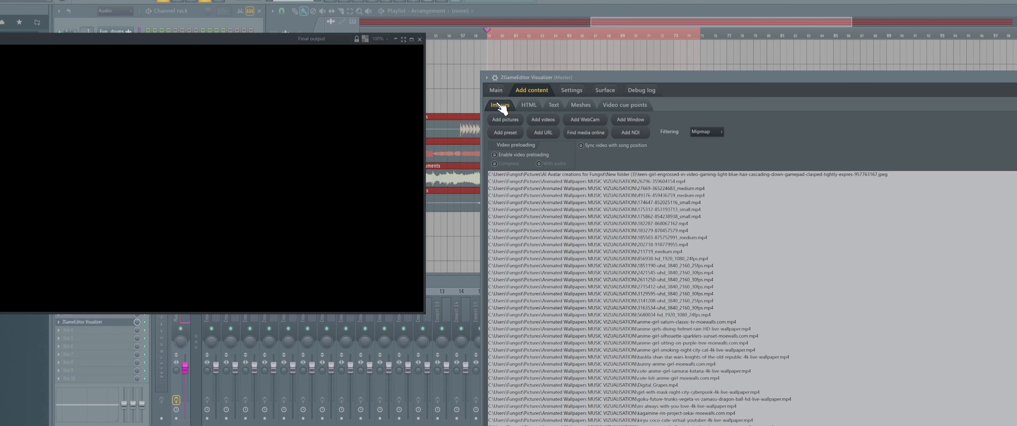
Step: Assign the Image effect to layer A and set its image source to the teen-girl JPEG
click(496, 91)
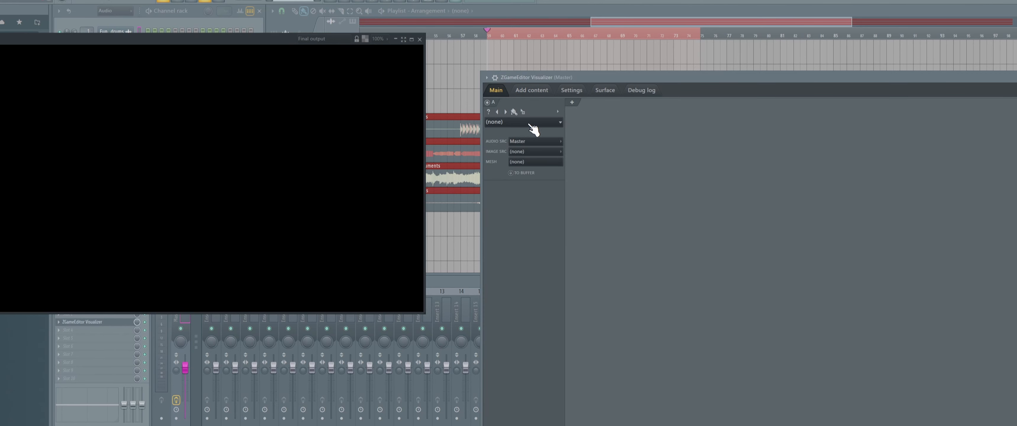
click(501, 124)
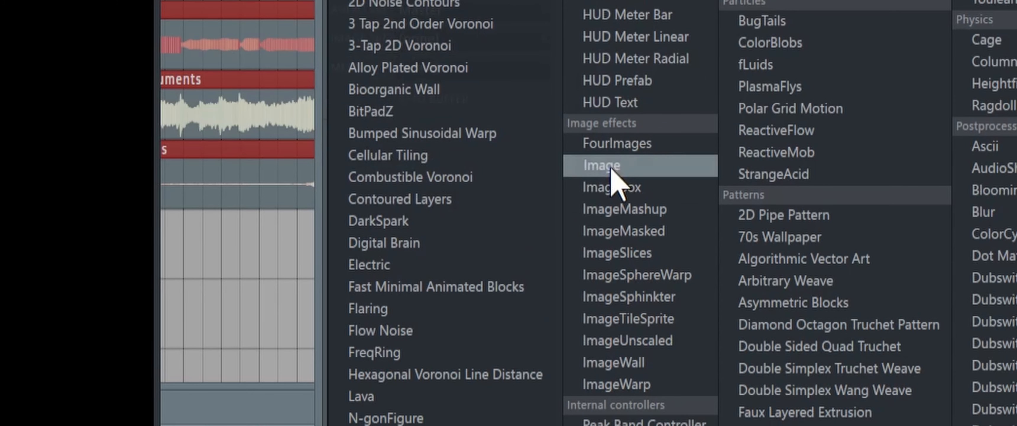
click(607, 166)
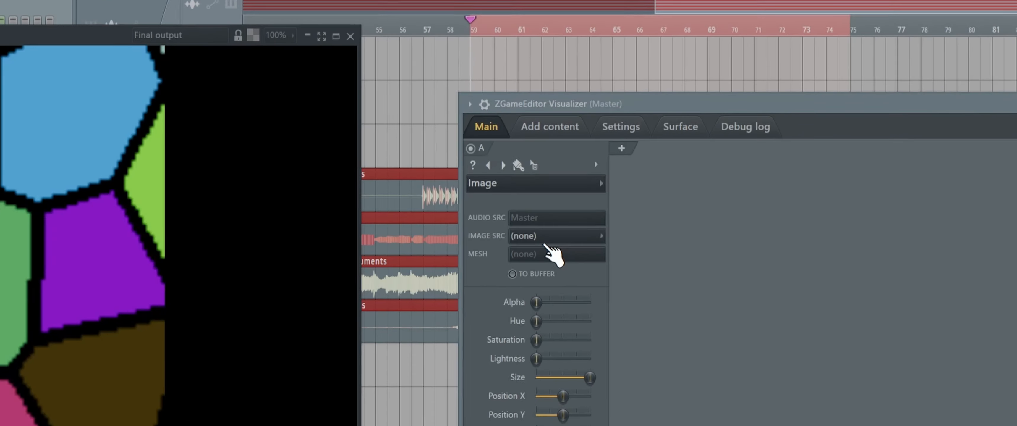
click(449, 42)
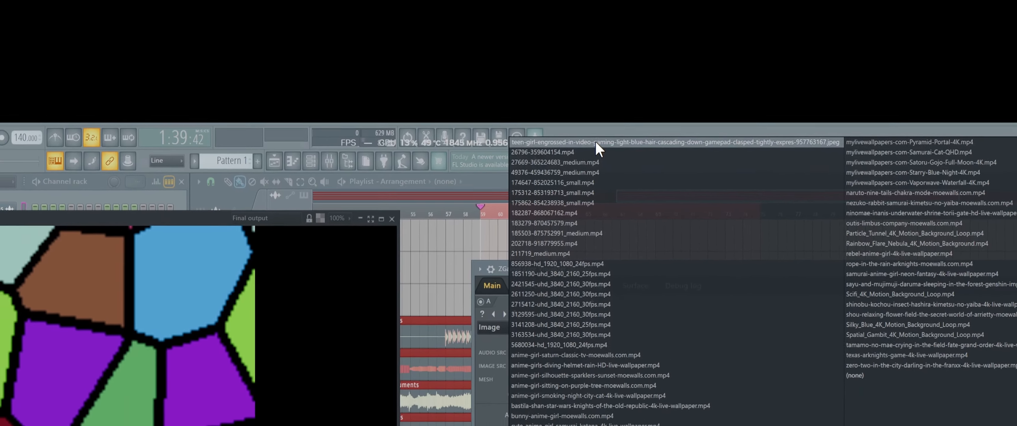
click(595, 141)
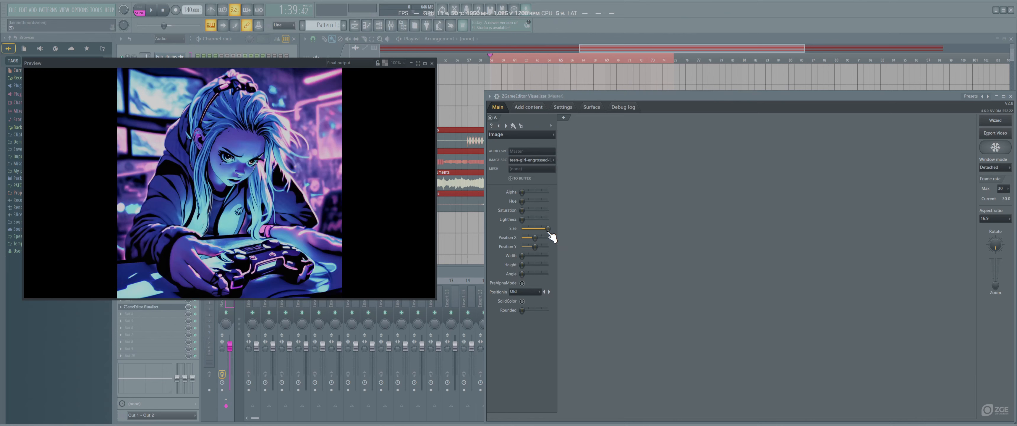
Step: Shrink layer A's image with Size and raise Rounded to maximum to crop it into a circle
drag(549, 232, 541, 238)
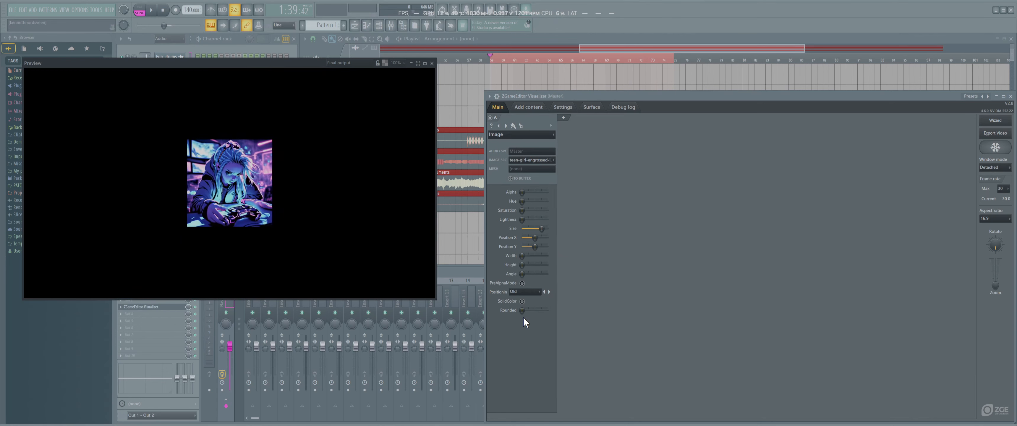
drag(534, 310, 548, 310)
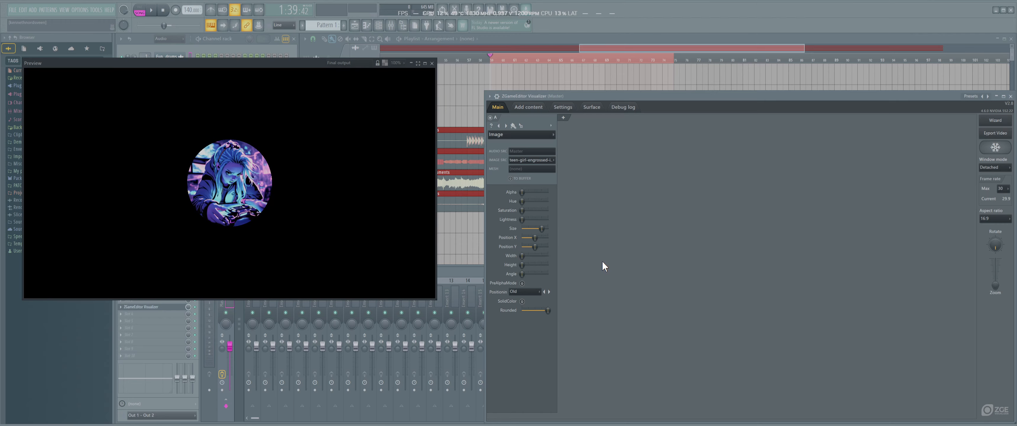
Step: Add layer B with the Image effect and place it before layer A so it renders behind the circular picture
click(564, 118)
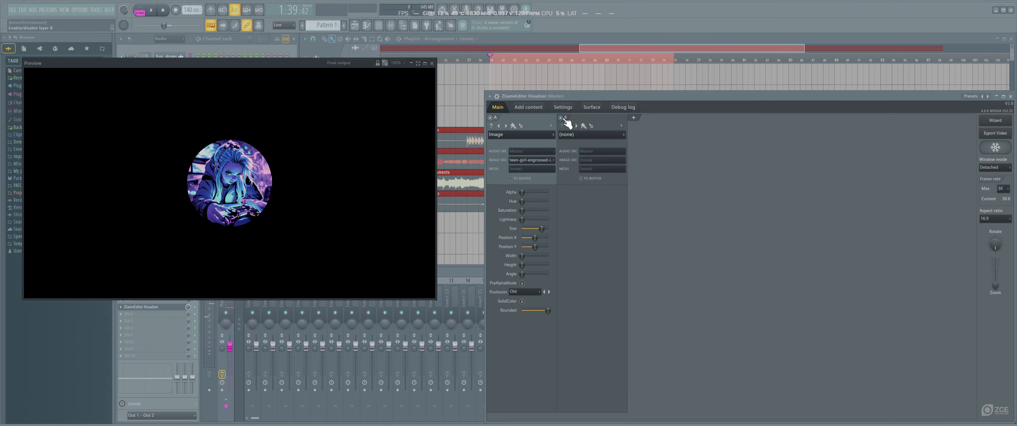
click(571, 135)
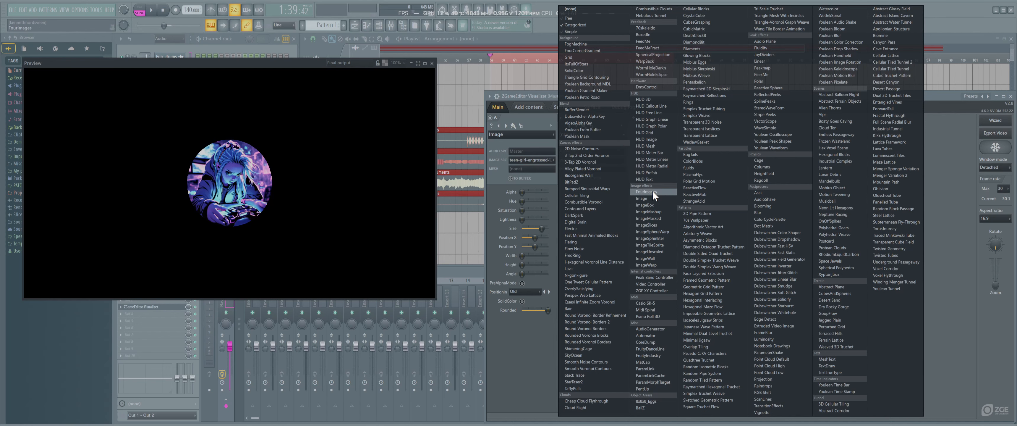
click(646, 199)
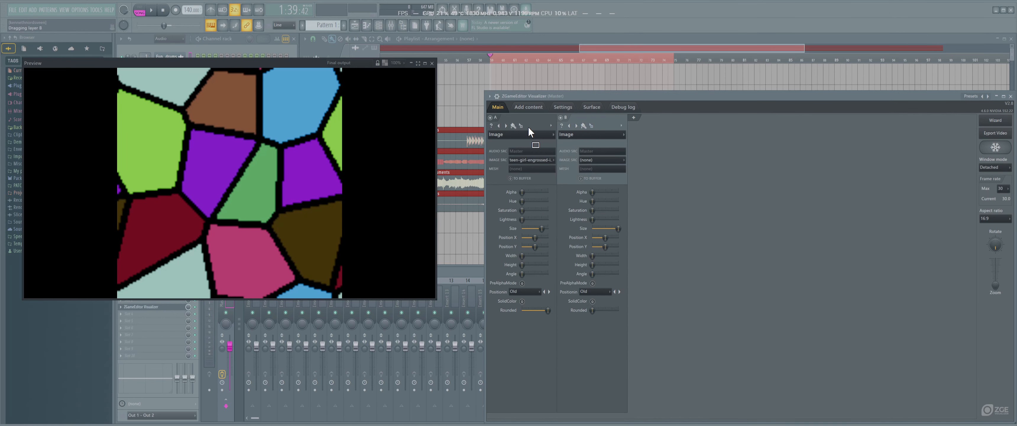
drag(490, 144, 489, 143)
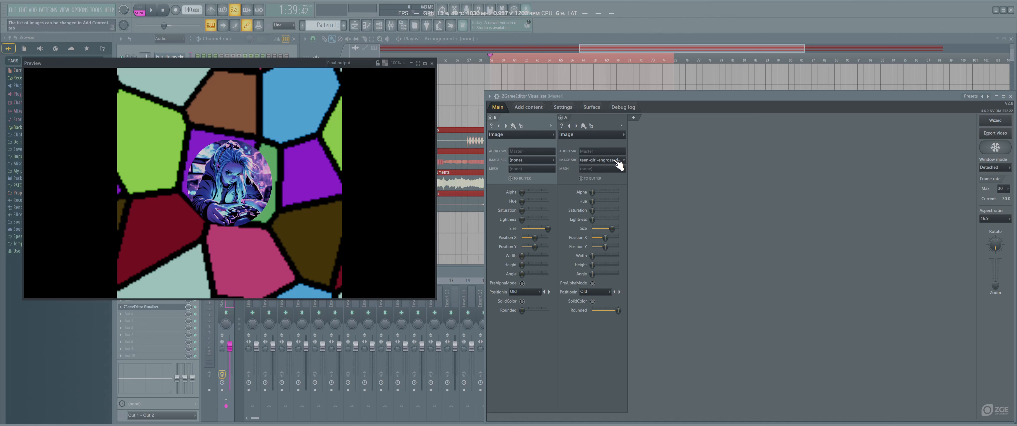
right_click(567, 118)
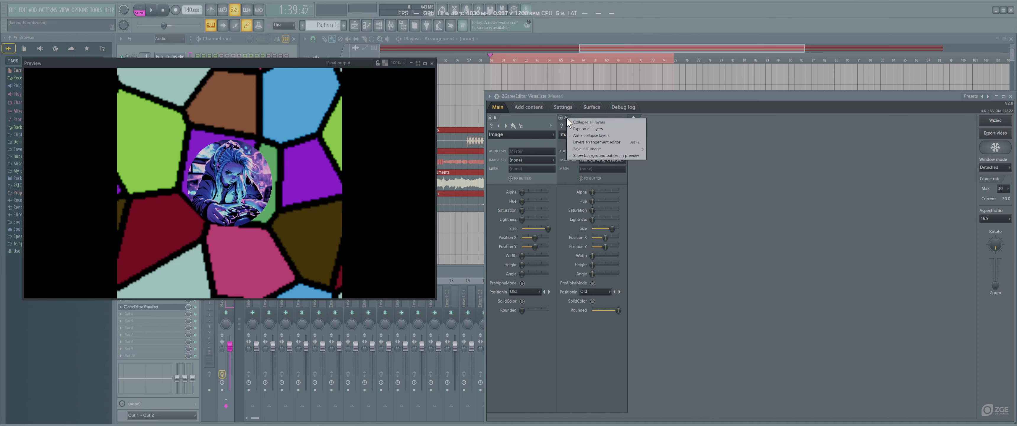
click(719, 190)
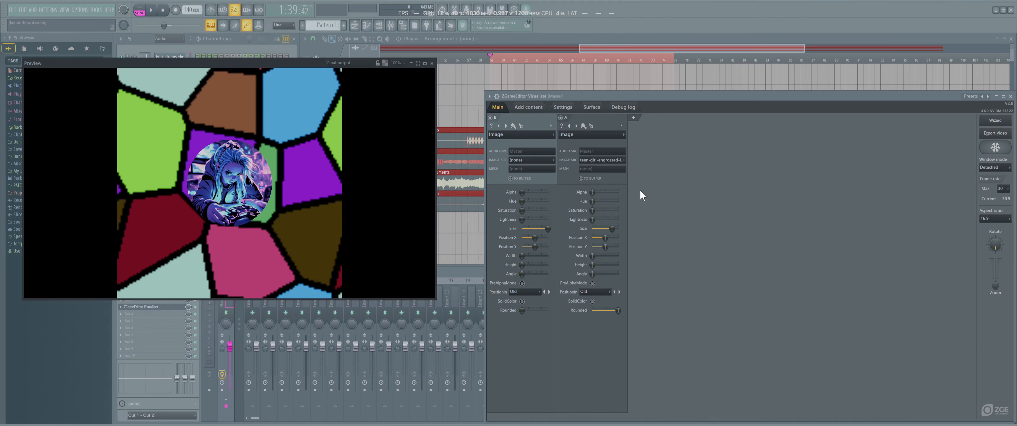
Step: Set layer B's image source to a background video, cycling through the clips to the 3163534-uhd_3840 video
click(517, 161)
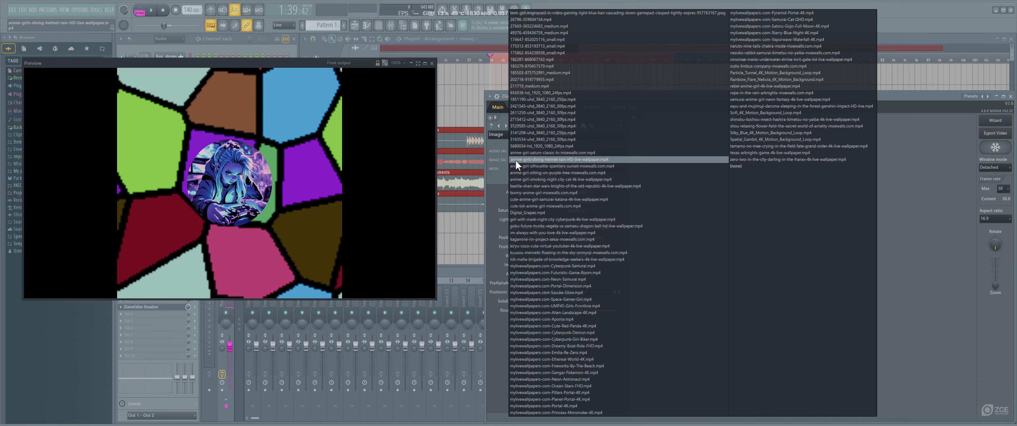
click(542, 21)
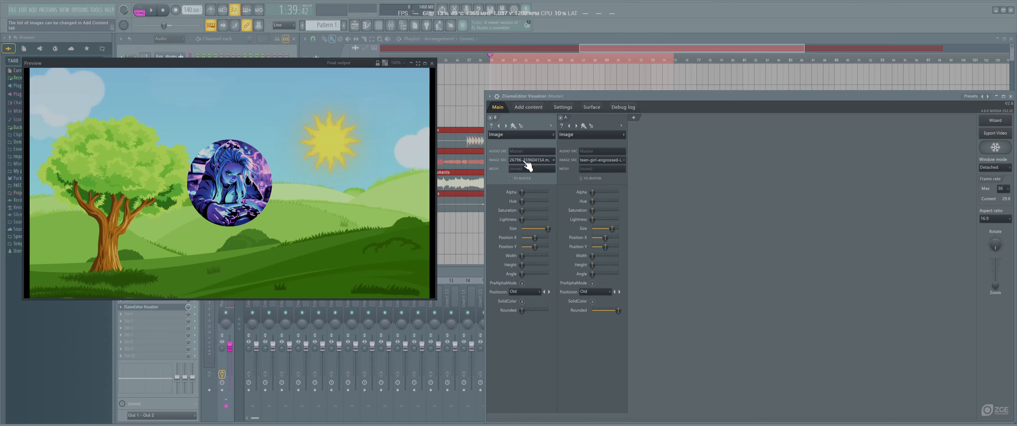
scroll(528, 162, down, 1)
scroll(527, 162, down, 1)
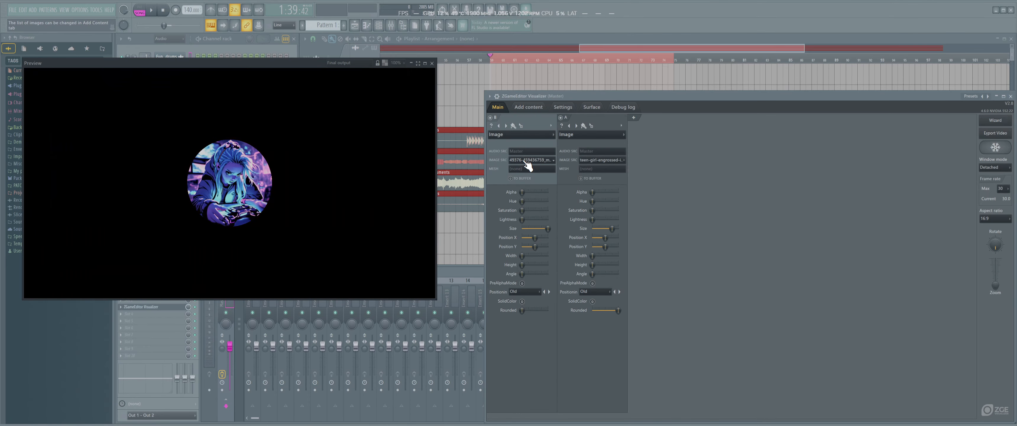
scroll(527, 162, down, 1)
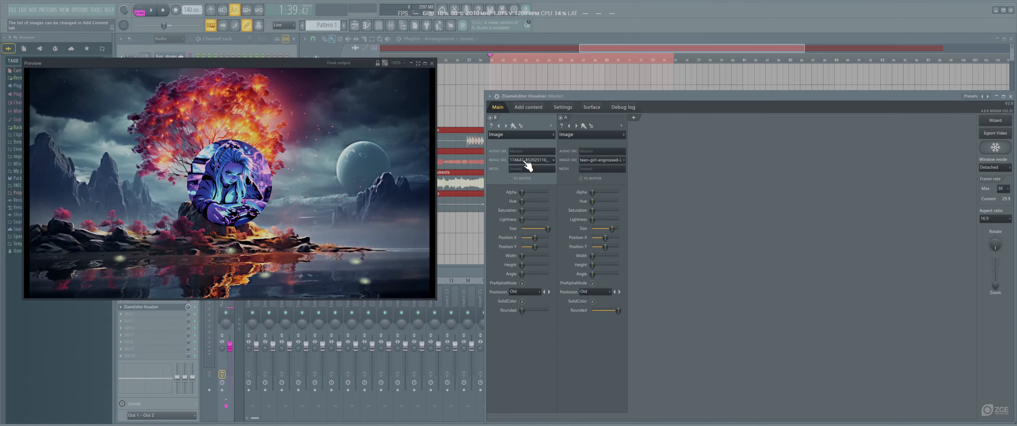
scroll(527, 162, down, 1)
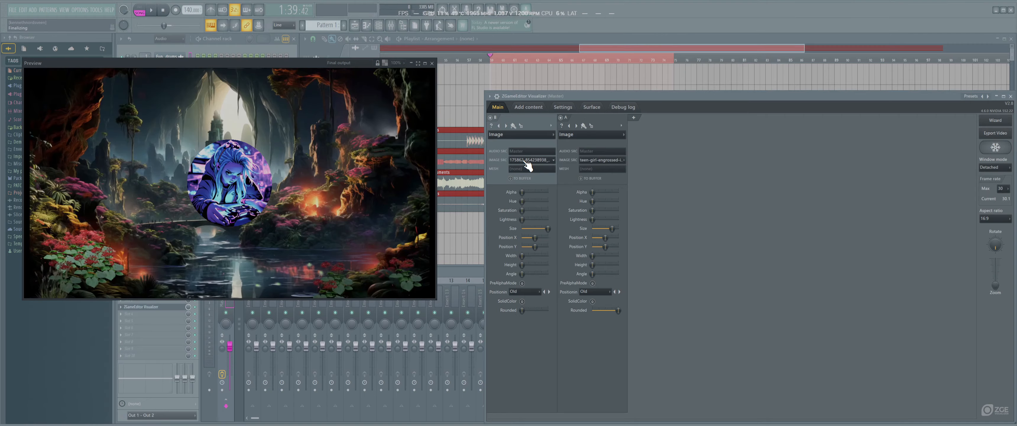
scroll(527, 162, down, 1)
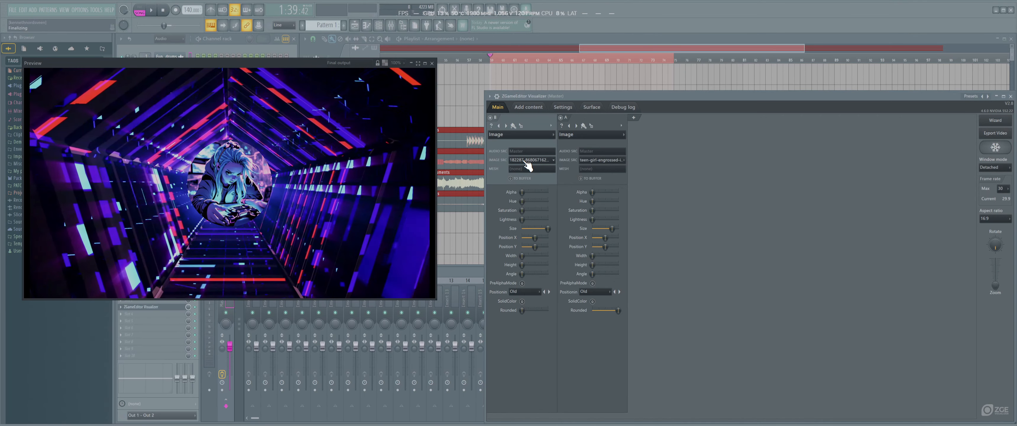
scroll(528, 162, down, 1)
scroll(527, 163, down, 1)
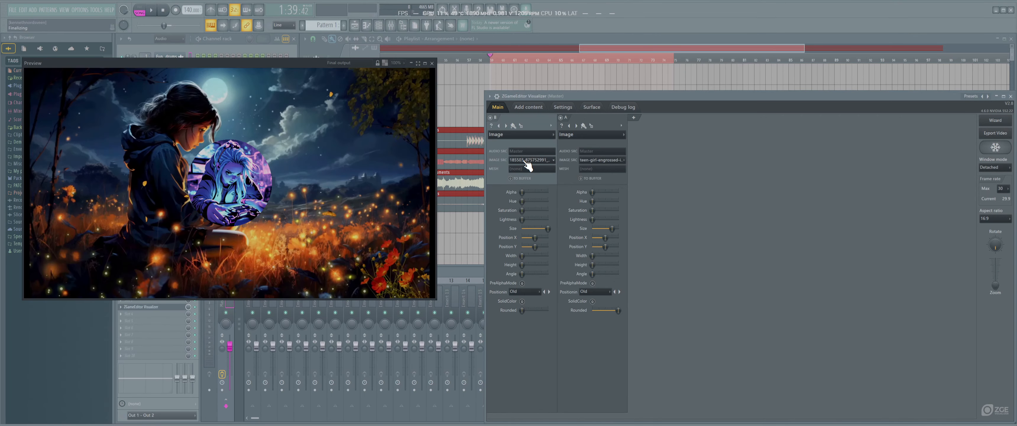
scroll(527, 163, down, 1)
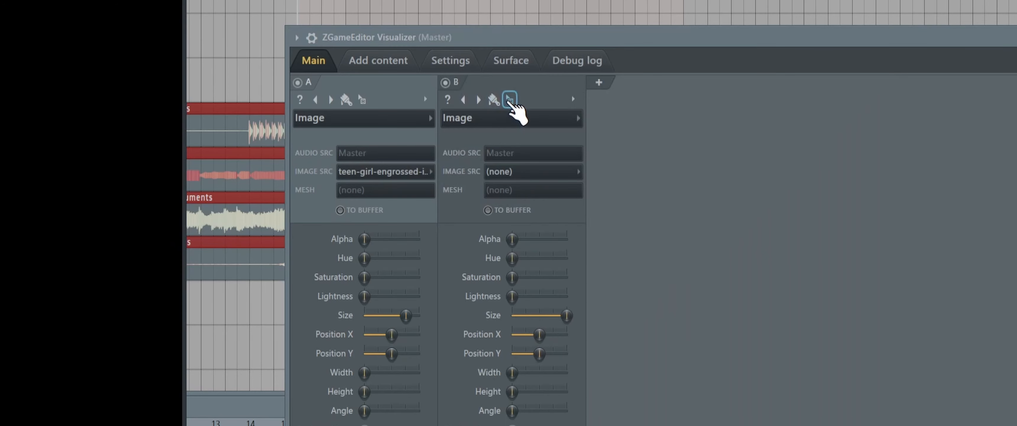
Step: Move layer B ahead of layer A in the layer order
drag(511, 101, 297, 138)
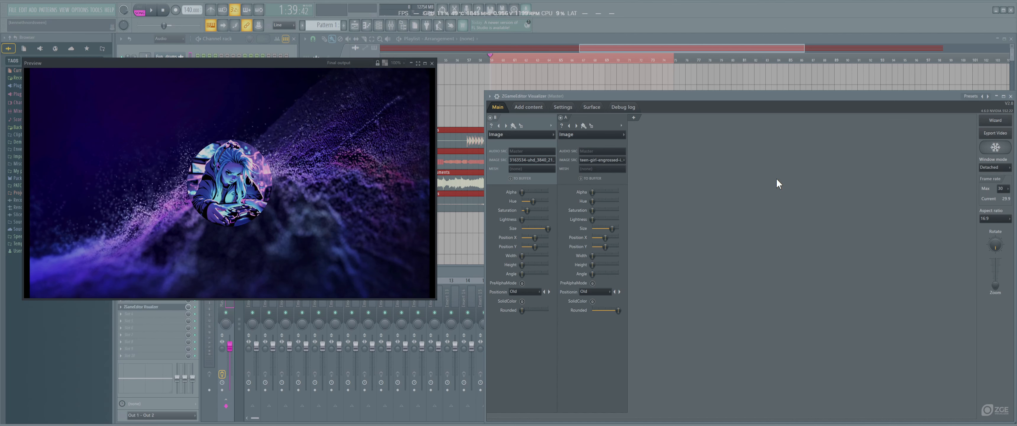
Step: Add layer C with the AudioShake effect and lower its Amount to near minimum while the song plays
click(637, 118)
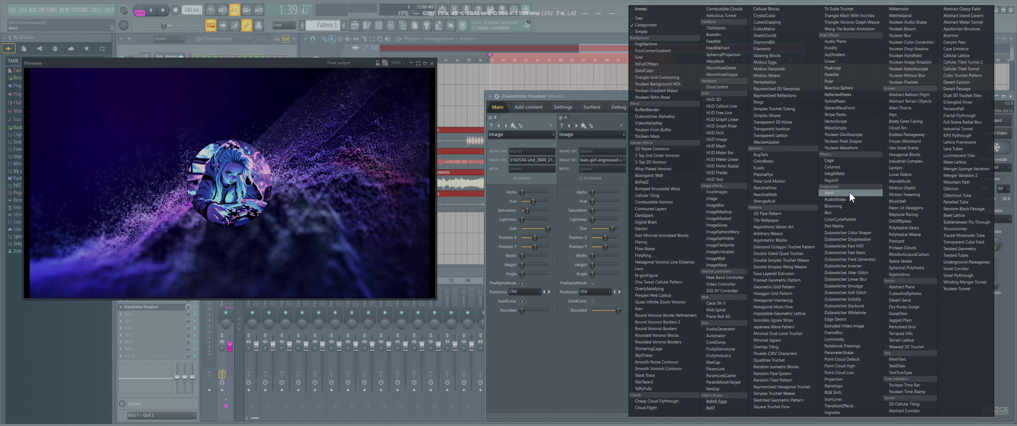
click(843, 200)
key(space)
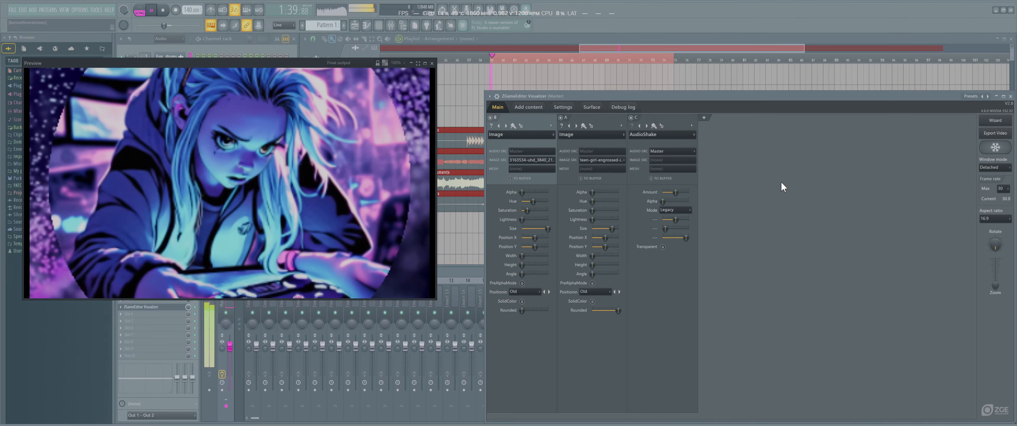
drag(676, 193, 665, 192)
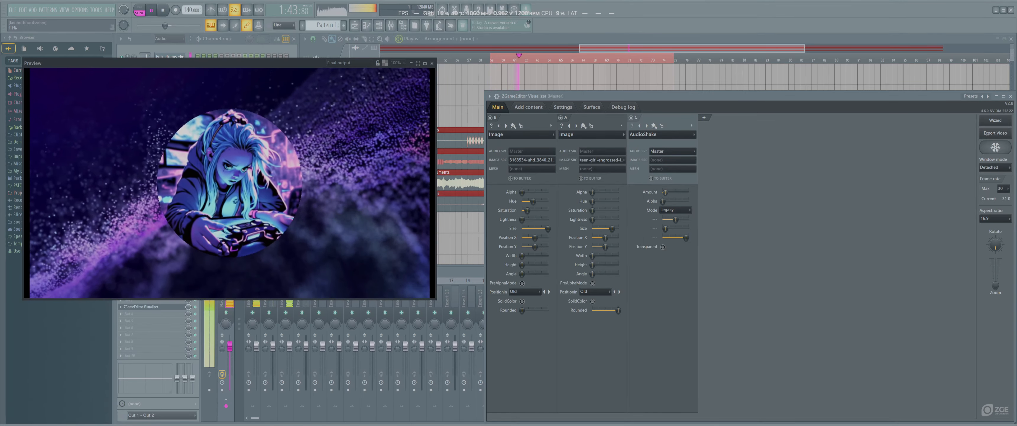
key(space)
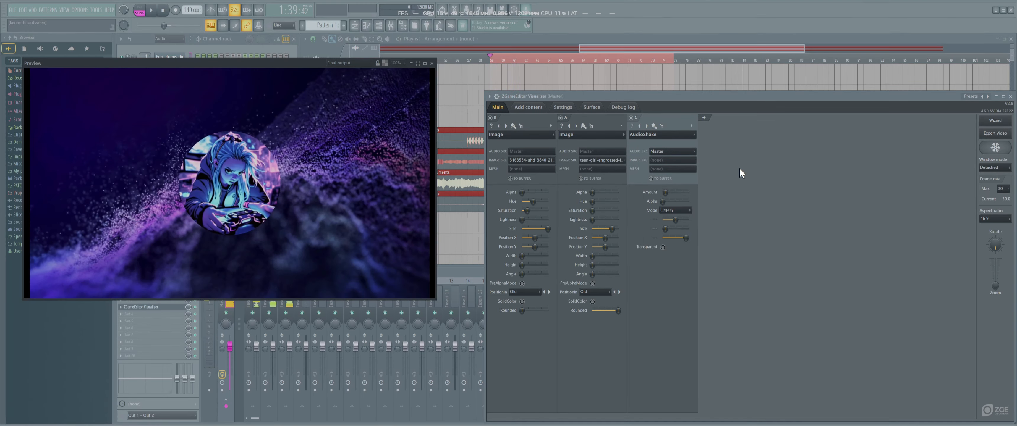
Step: Replace layer C's effect with Youlean Peak Shapes and play the song to check the ring's reaction
click(656, 137)
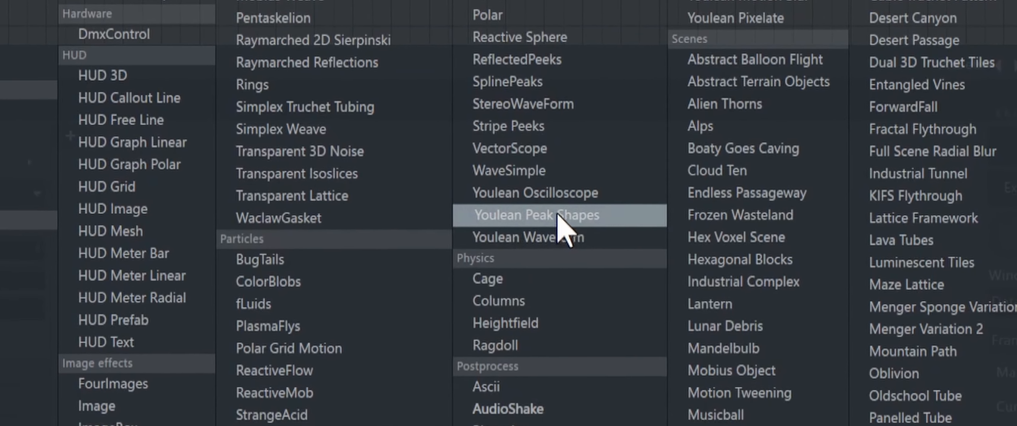
click(608, 217)
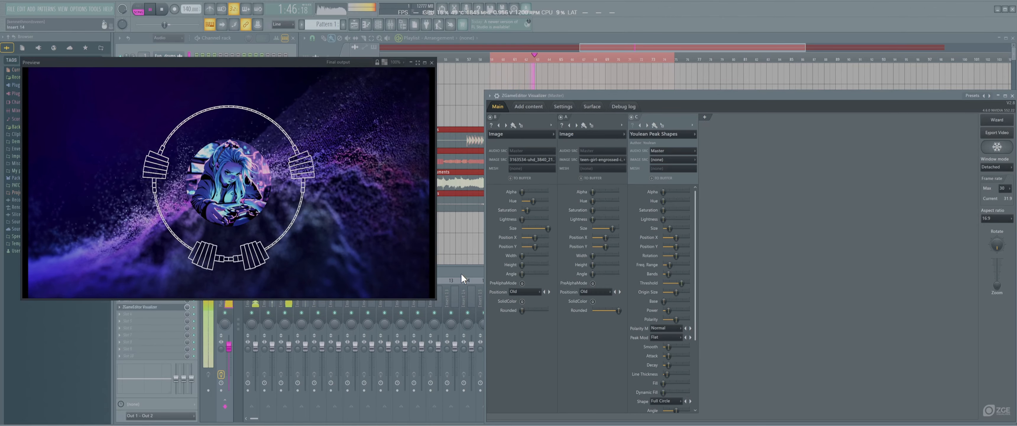
key(space)
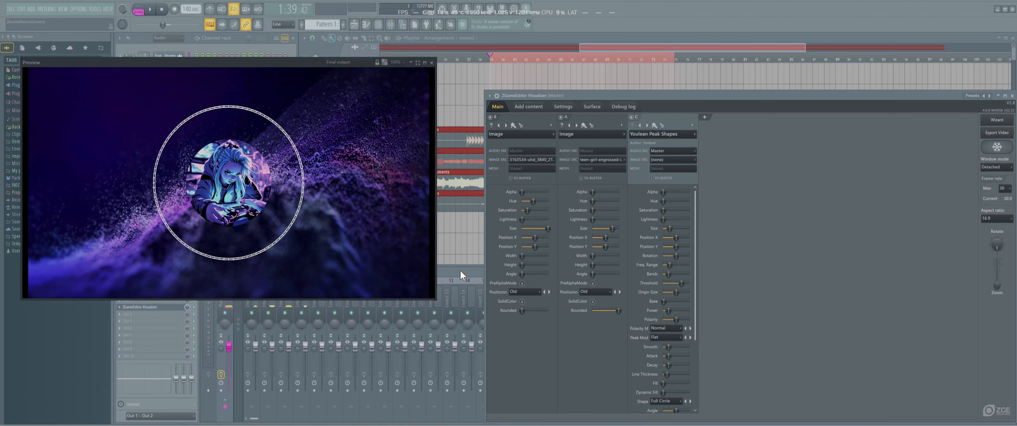
key(space)
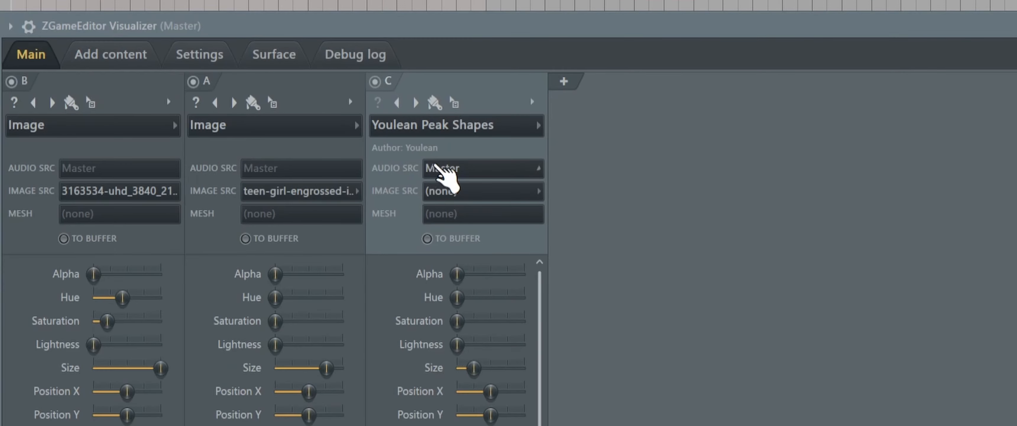
Step: Set layer C's audio source to Insert 1 and play the song to test it
click(448, 168)
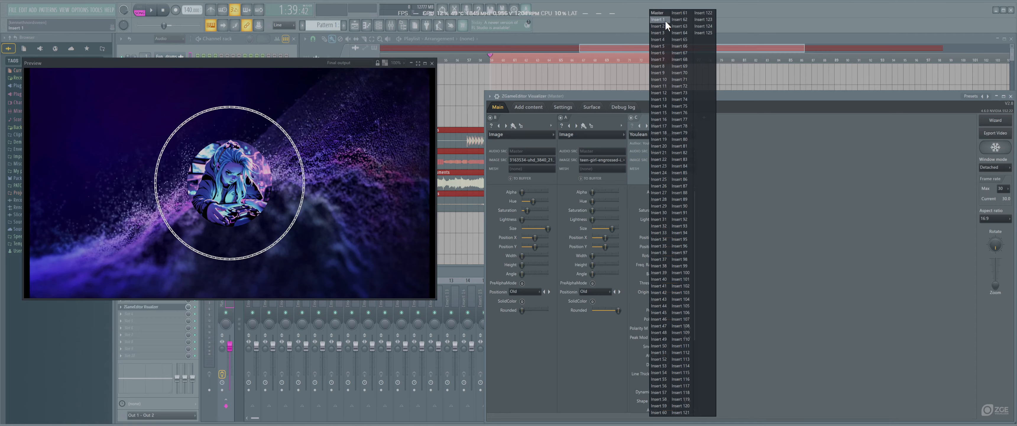
click(657, 19)
key(space)
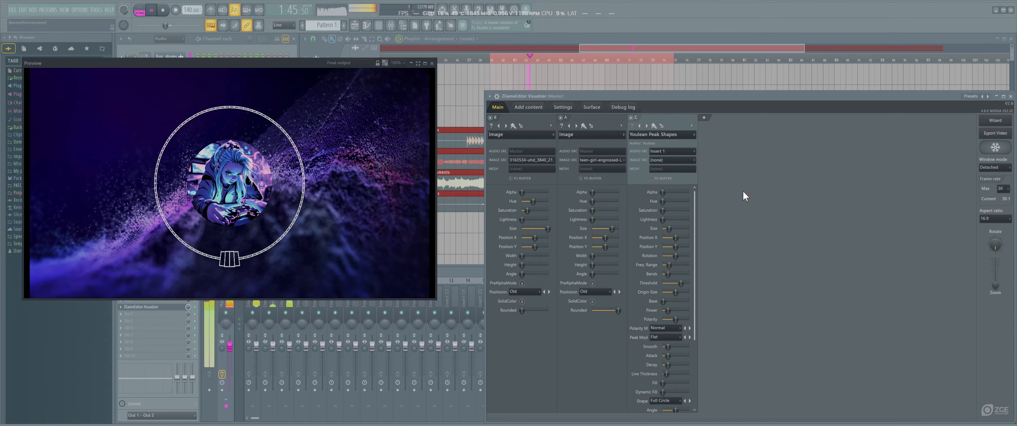
Step: Change the Shape of layer C's Youlean Peak Shapes to Half Circle and preview it with the song playing
scroll(639, 285, down, 5)
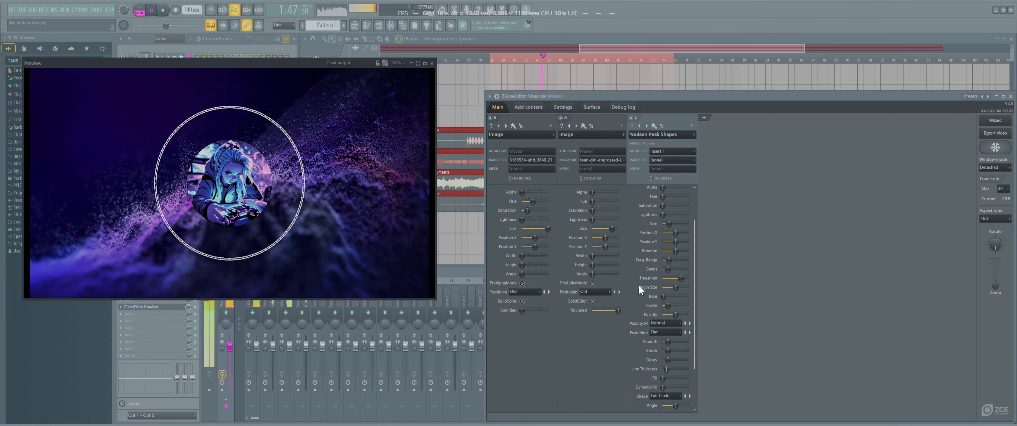
scroll(638, 288, down, 1)
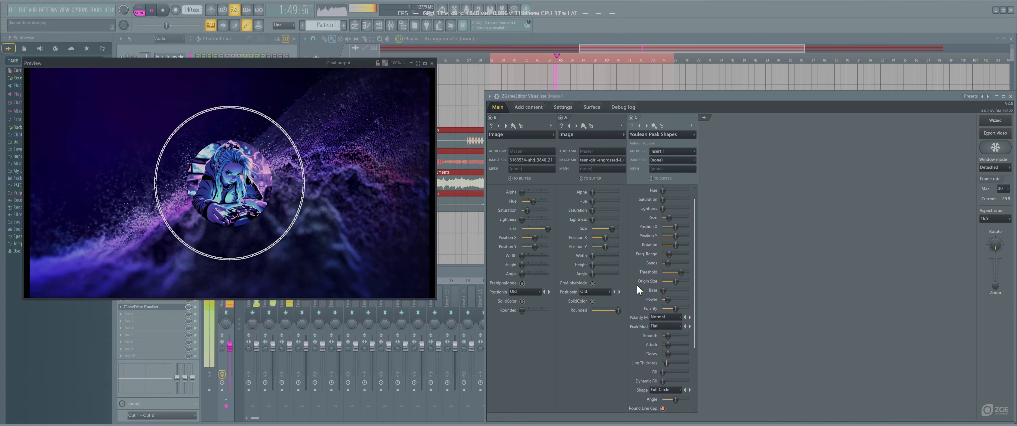
key(space)
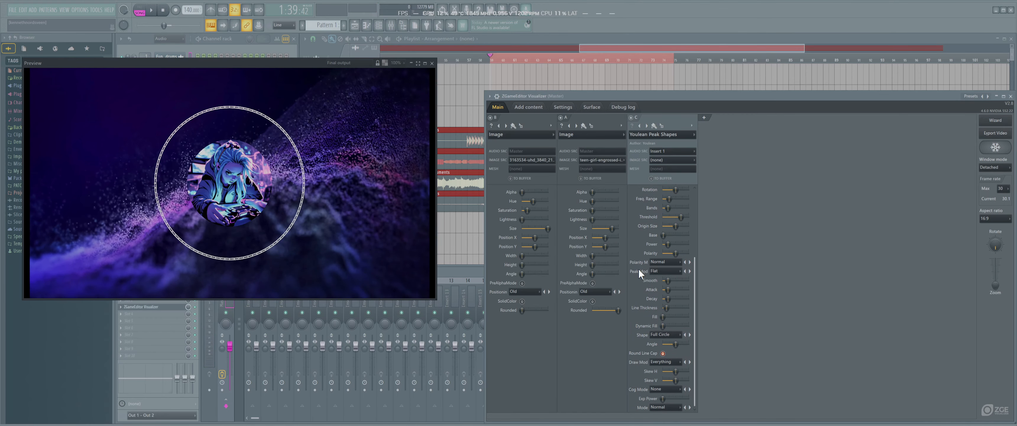
click(668, 336)
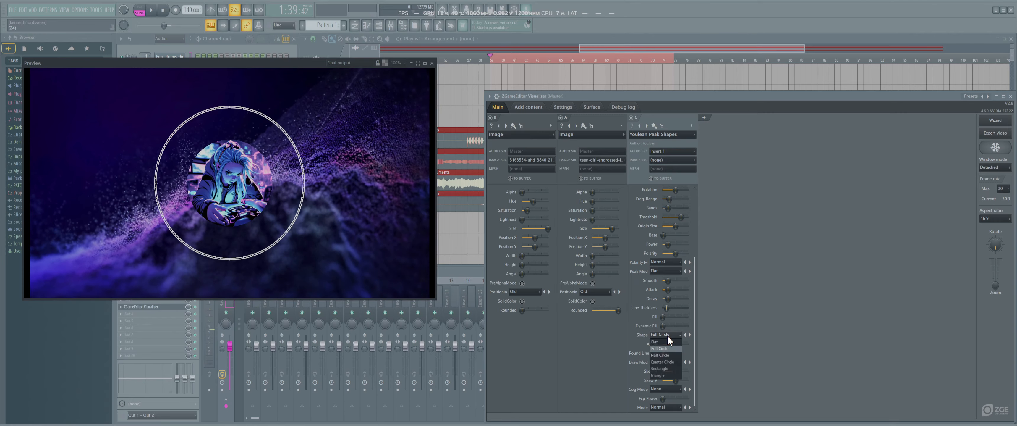
click(671, 354)
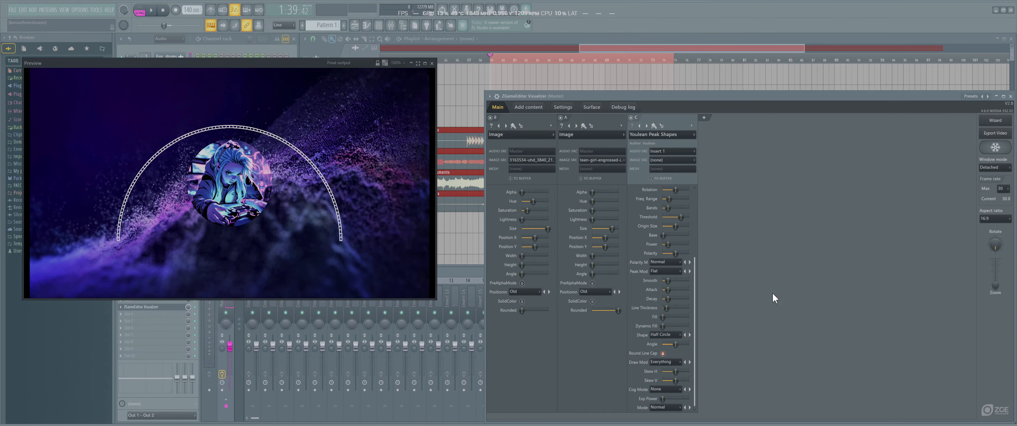
key(space)
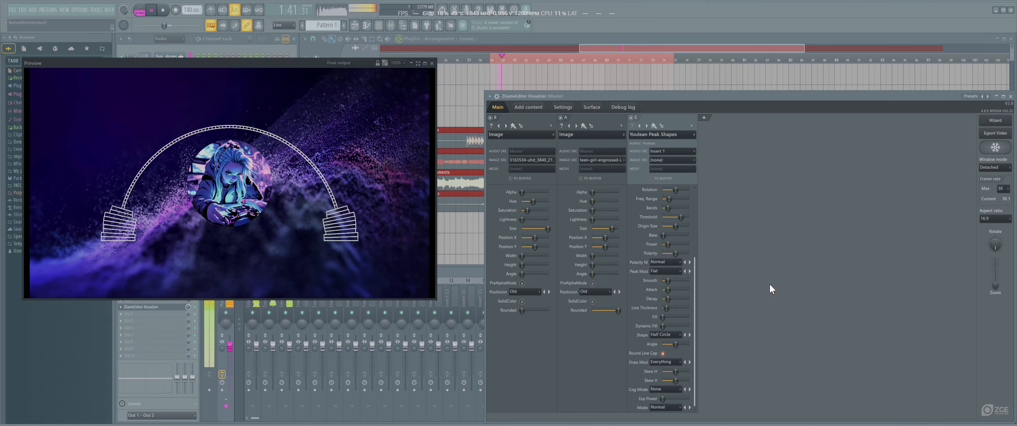
key(space)
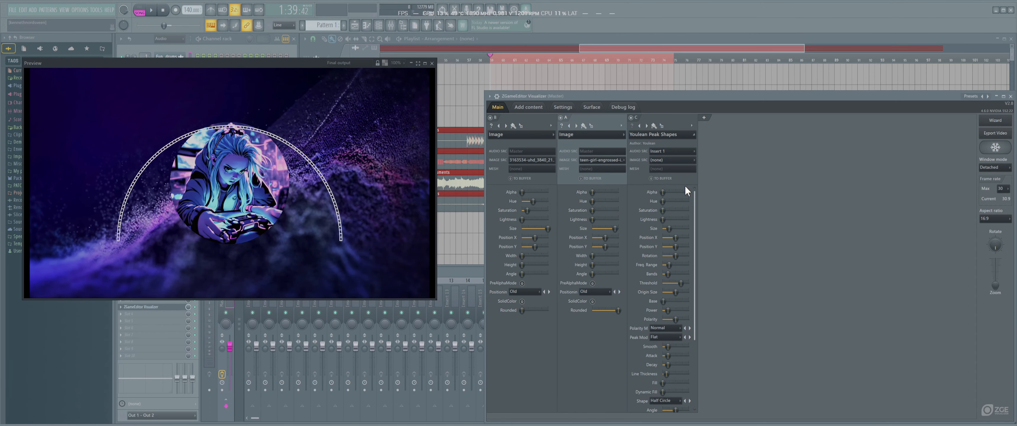
Step: Reduce layer C's Size so the half circle fits the circular picture's upper edge, and check it during playback
drag(672, 232, 666, 228)
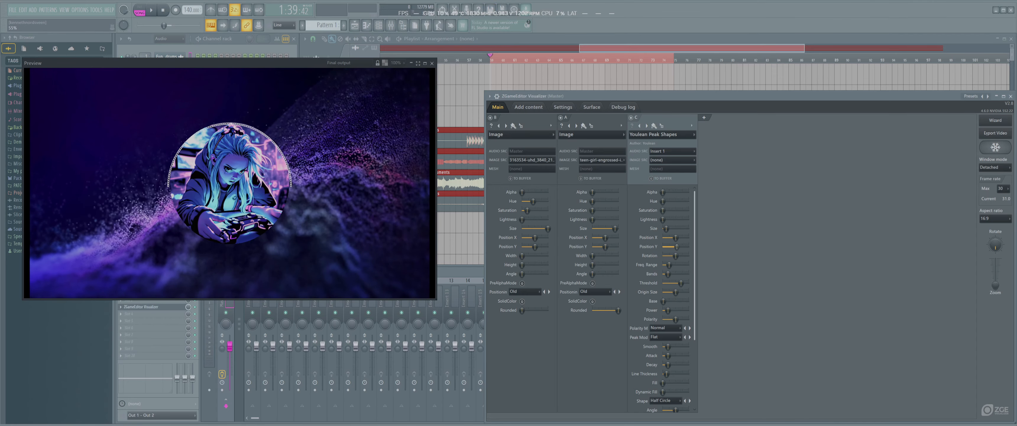
key(space)
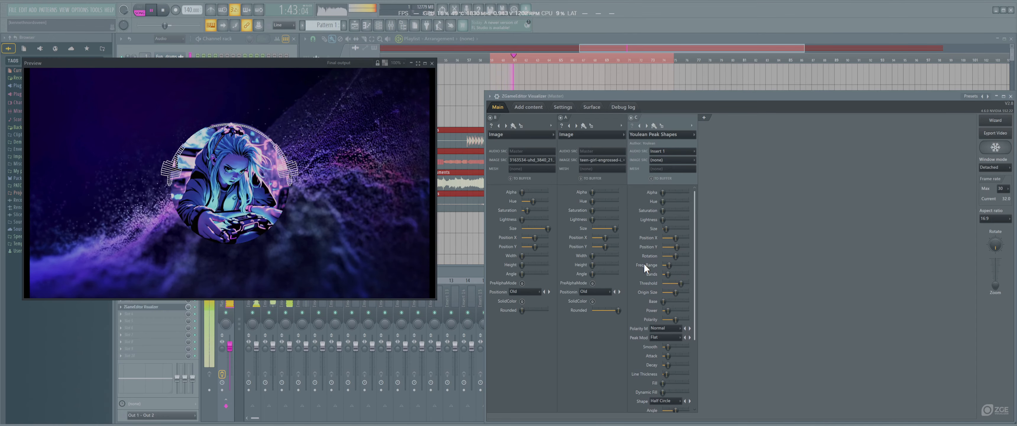
scroll(642, 263, down, 3)
key(space)
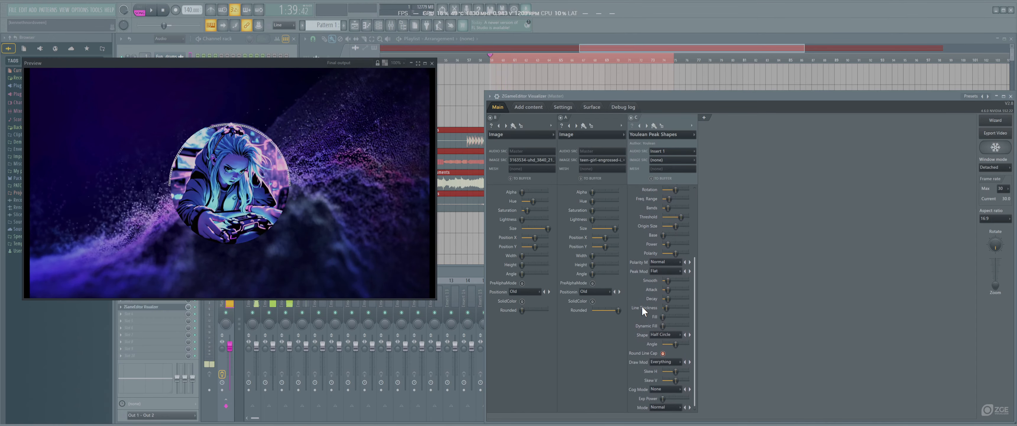
Step: Raise layer C's Dynamic Fill to maximum and preview the filled peaks during playback
drag(663, 326, 687, 325)
key(space)
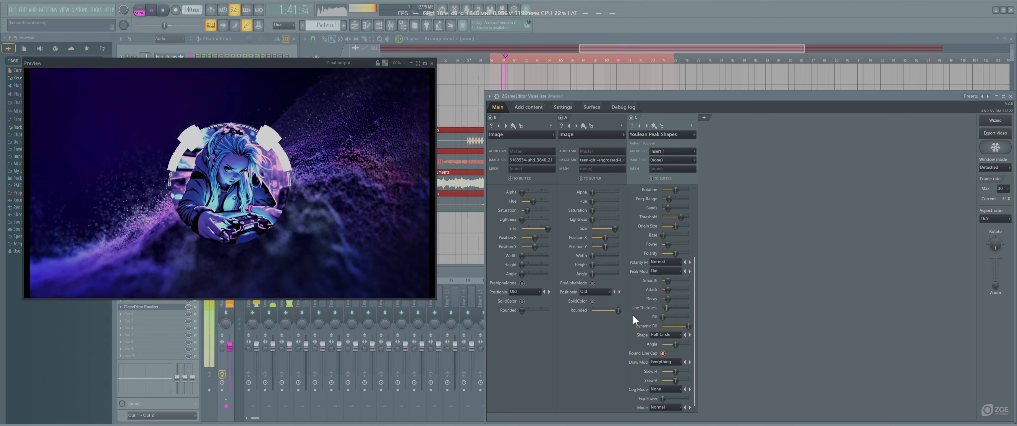
key(space)
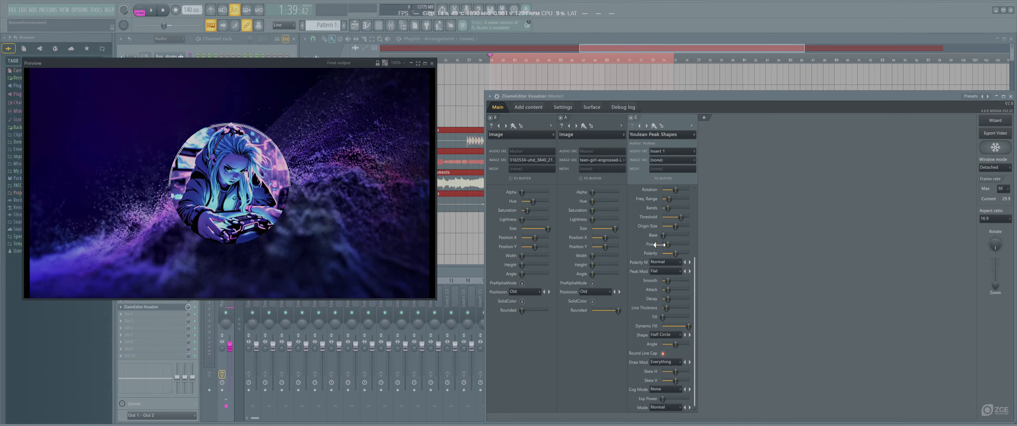
Step: Raise layer C's Power to about half and preview the taller peaks during playback
drag(668, 244, 675, 244)
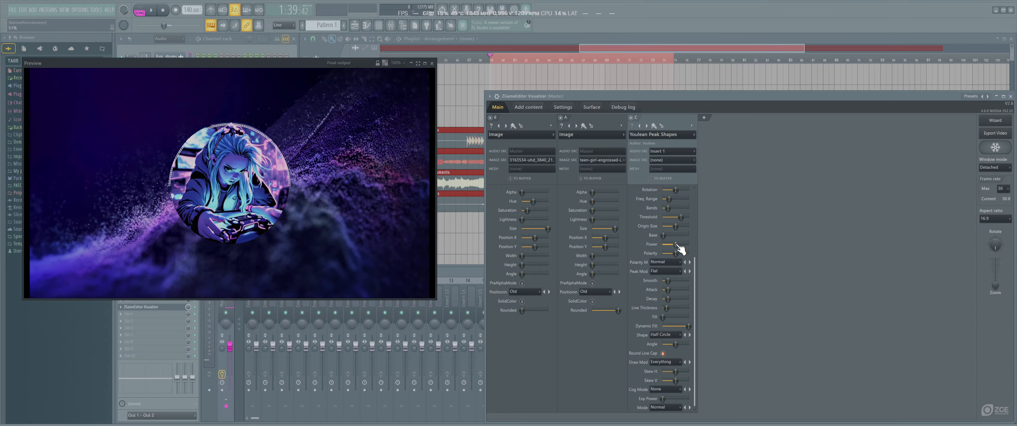
key(space)
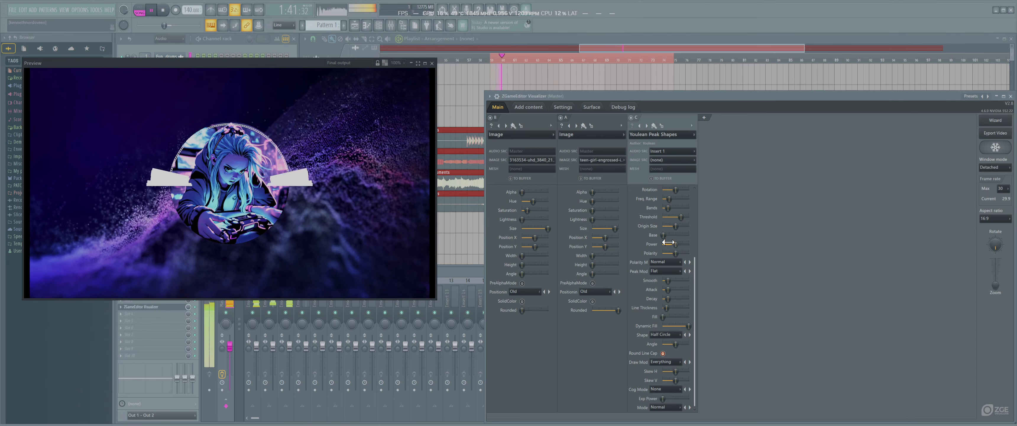
key(space)
Step: Try different Bands values on layer C during playback, including the minimum, and leave Bands at 100%
scroll(671, 244, up, 1)
drag(670, 239, 682, 239)
key(space)
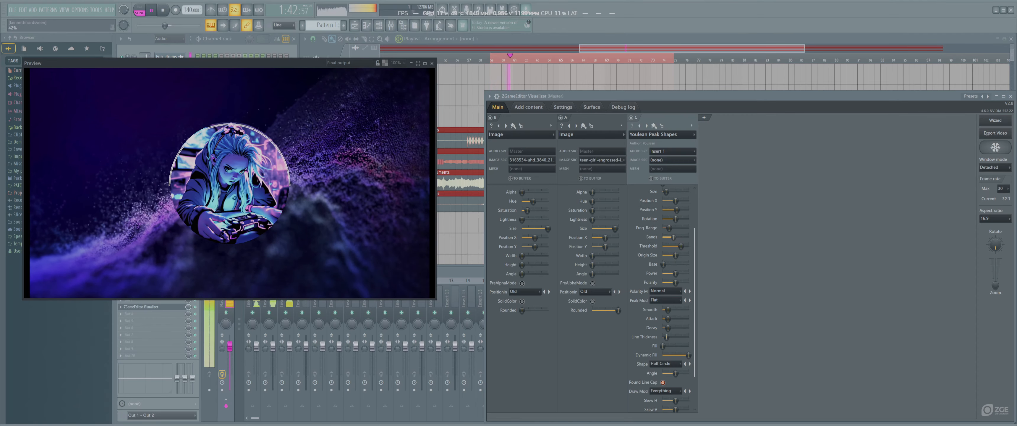
drag(681, 238, 663, 238)
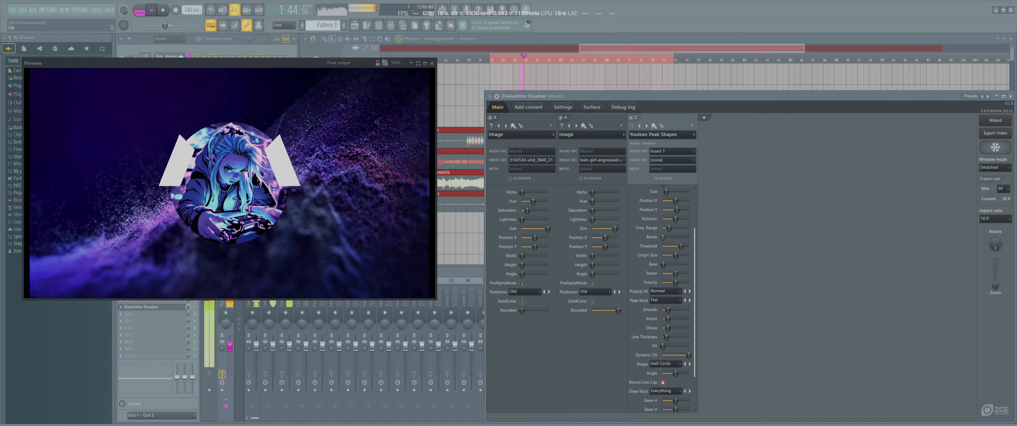
drag(664, 238, 689, 237)
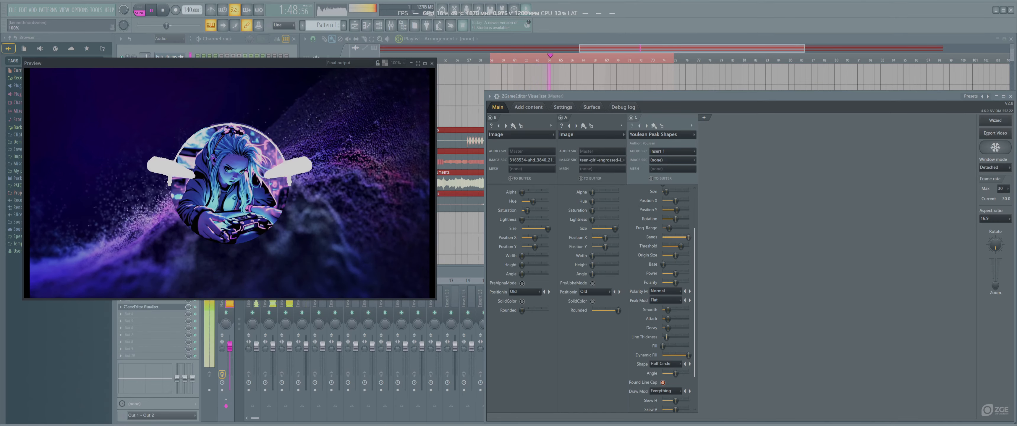